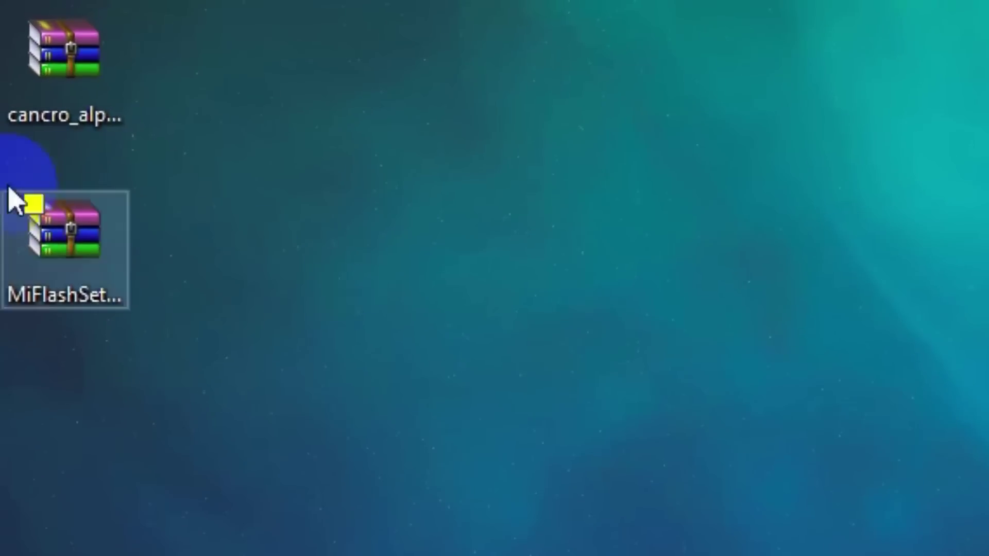
Step: Extract the cancro_alpha ROM archive onto the desktop with 7-Zip's Extract Here, then select MiFlashSetup-Beta
{"action": "left_click", "coordinate": [16, 39]}
{"action": "left_click", "coordinate": [44, 271]}
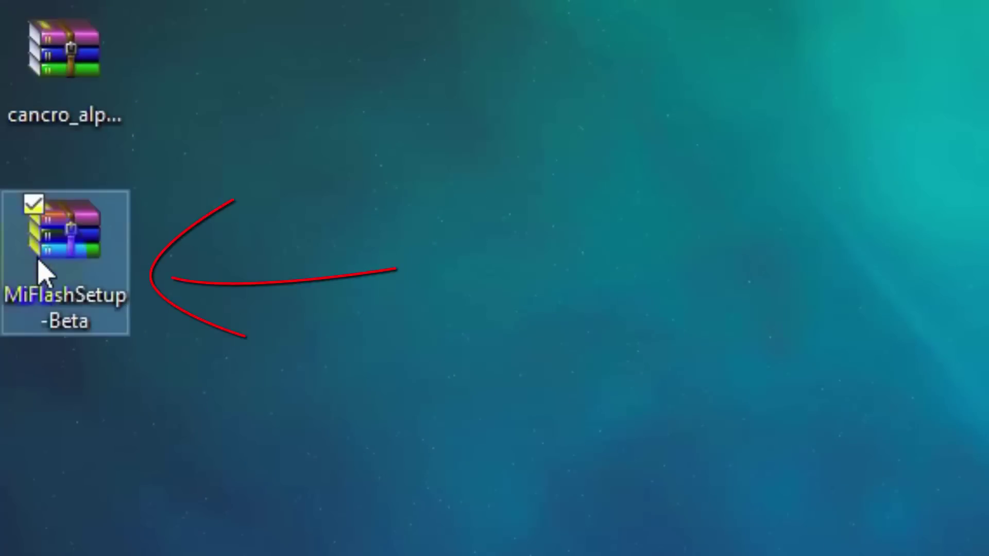
{"action": "left_click", "coordinate": [348, 269]}
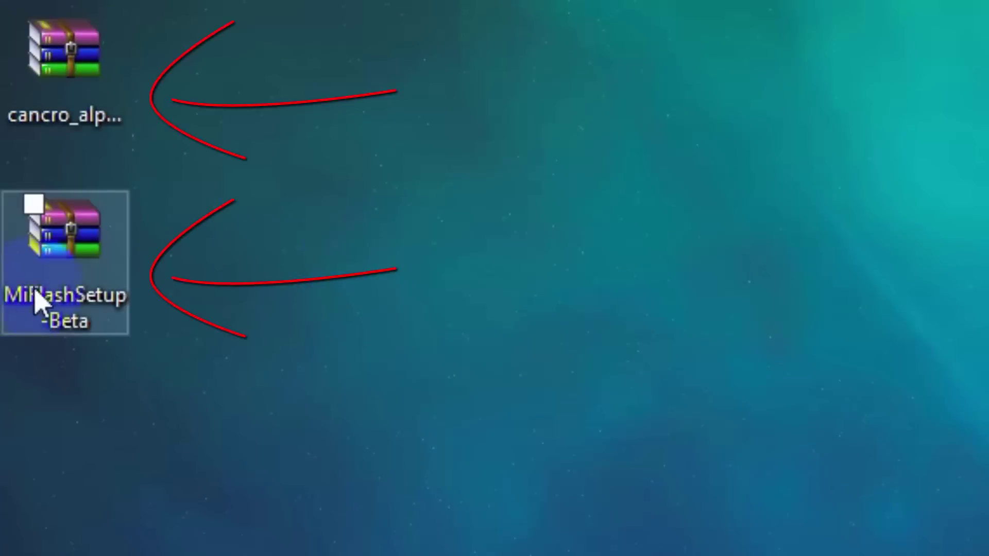
{"action": "left_click", "coordinate": [60, 146]}
{"action": "left_click", "coordinate": [66, 89]}
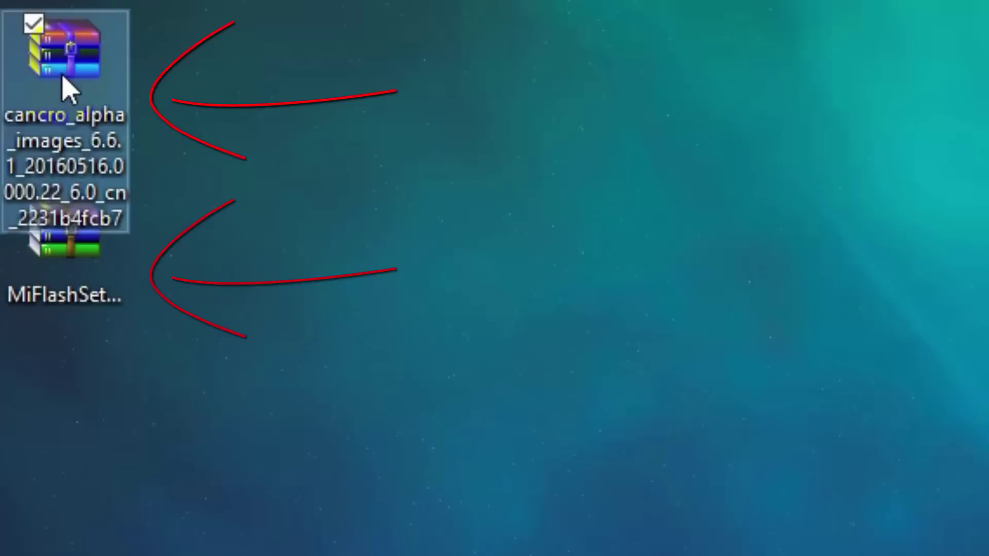
{"action": "right_click", "coordinate": [62, 76]}
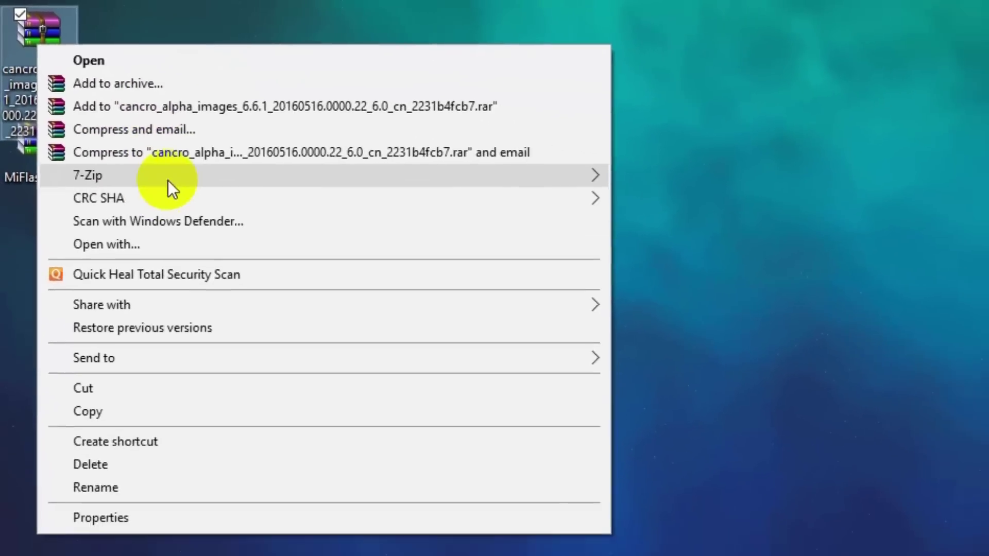
{"action": "mouse_move", "coordinate": [365, 295]}
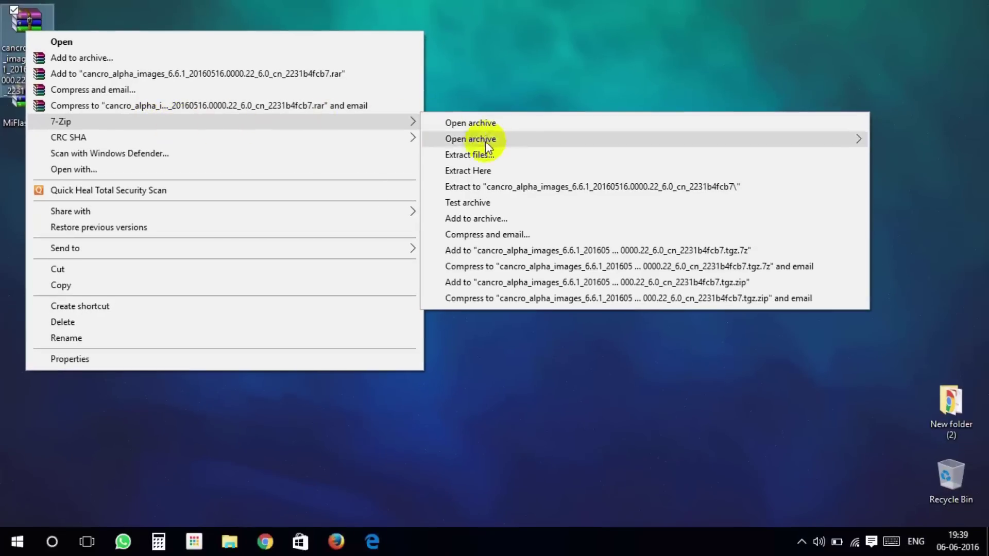
{"action": "left_click", "coordinate": [512, 186]}
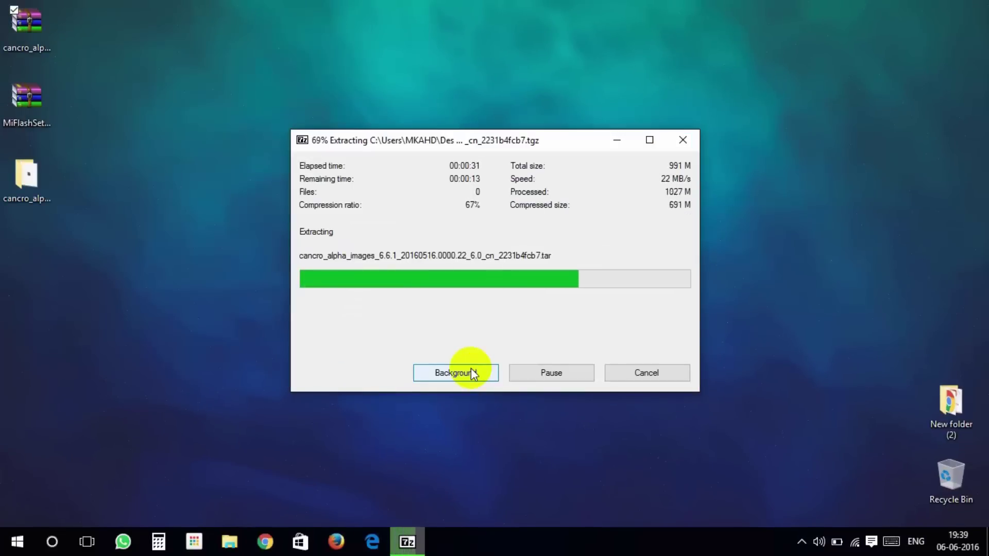
{"action": "left_click", "coordinate": [41, 131]}
{"action": "left_click", "coordinate": [534, 423]}
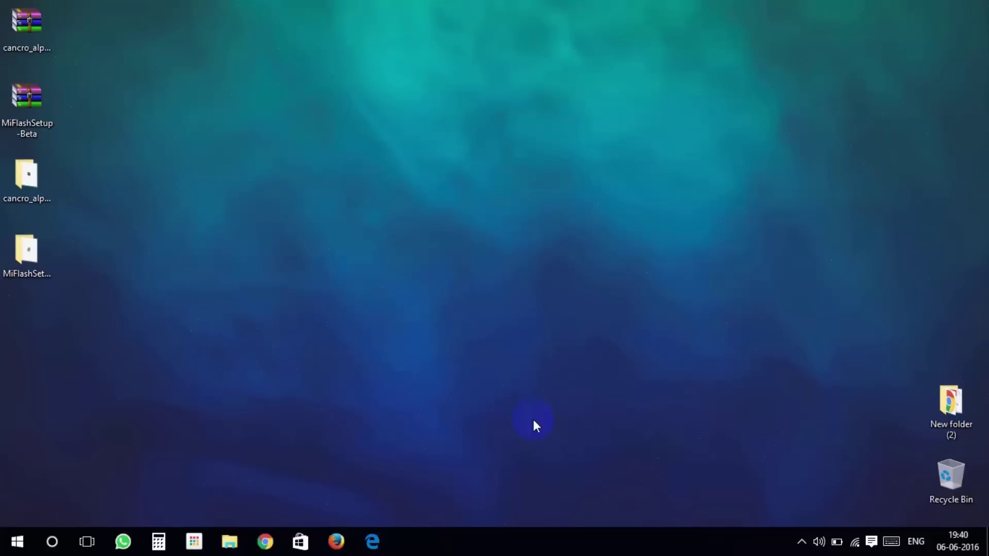
Step: Run the MiFlashSetup-Beta installer from its extracted folder, keeping the default install folder
{"action": "double_click", "coordinate": [22, 258]}
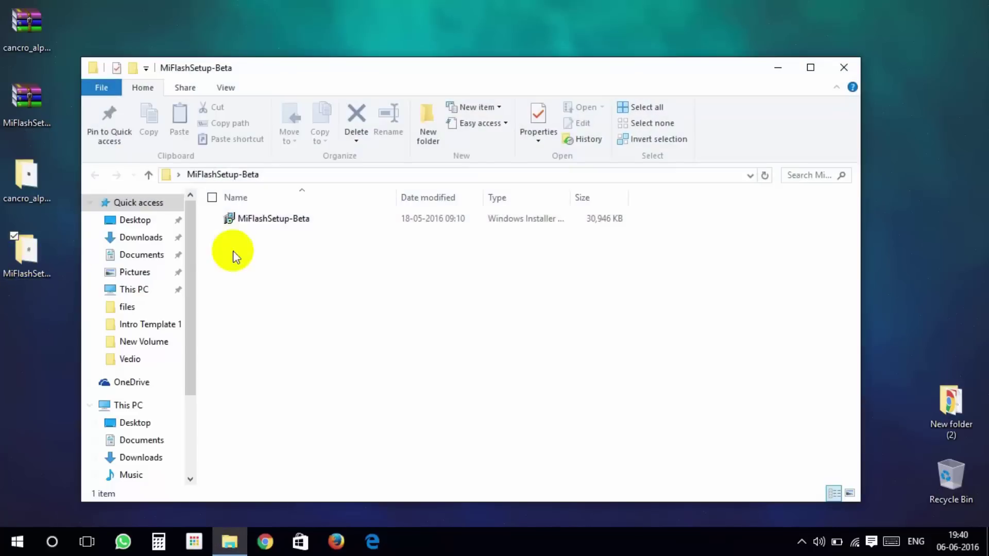
{"action": "left_click", "coordinate": [276, 220]}
{"action": "right_click", "coordinate": [276, 220]}
{"action": "left_click", "coordinate": [338, 151]}
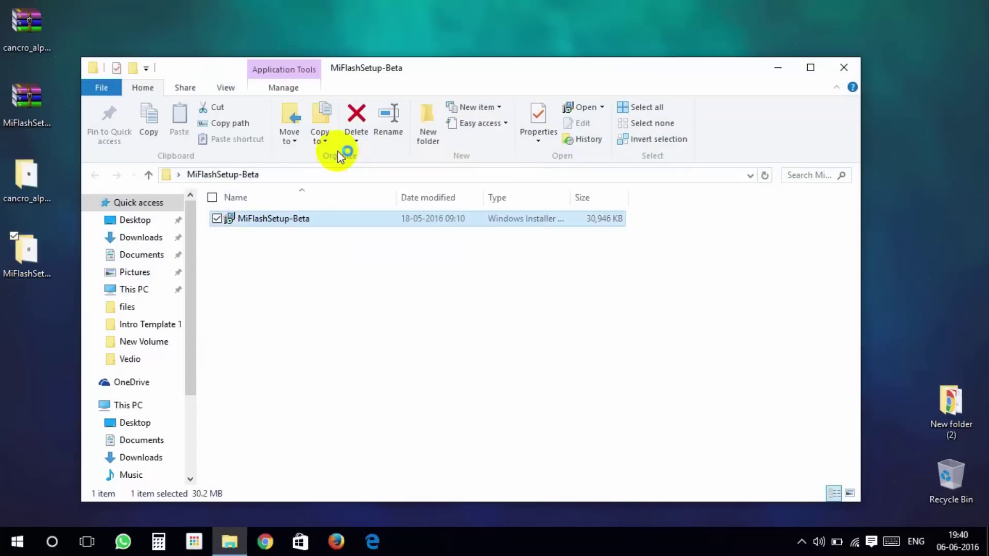
{"action": "left_click", "coordinate": [625, 393]}
{"action": "left_click", "coordinate": [624, 393]}
{"action": "left_click", "coordinate": [625, 393]}
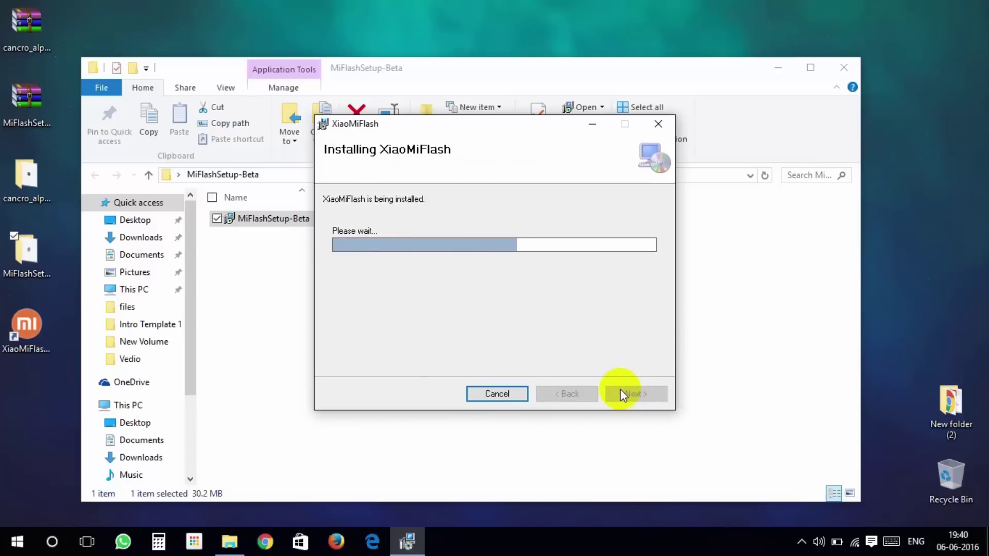
Step: Close the finished installer and launch XiaoMiFlash from its desktop shortcut
{"action": "left_click", "coordinate": [625, 393]}
{"action": "left_click", "coordinate": [20, 328]}
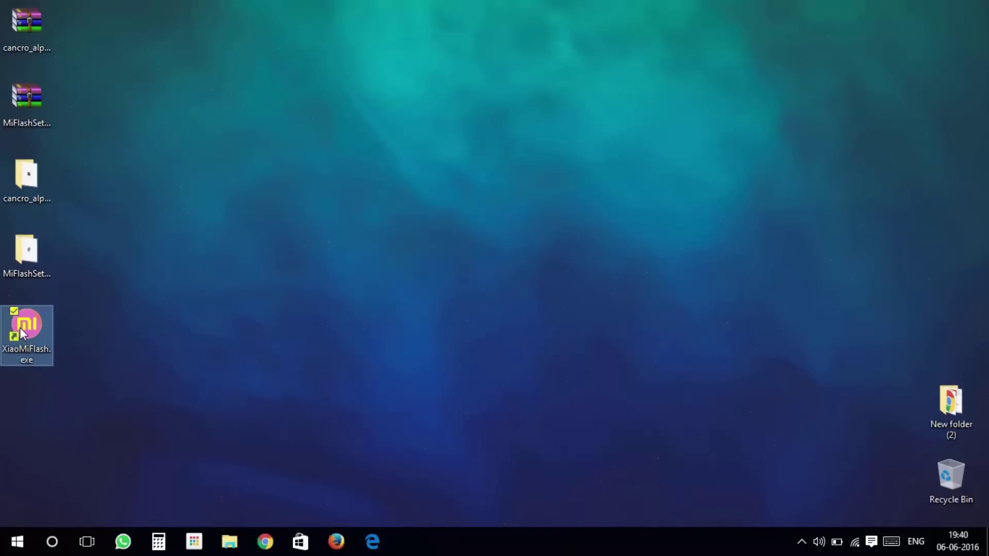
{"action": "double_click", "coordinate": [19, 327]}
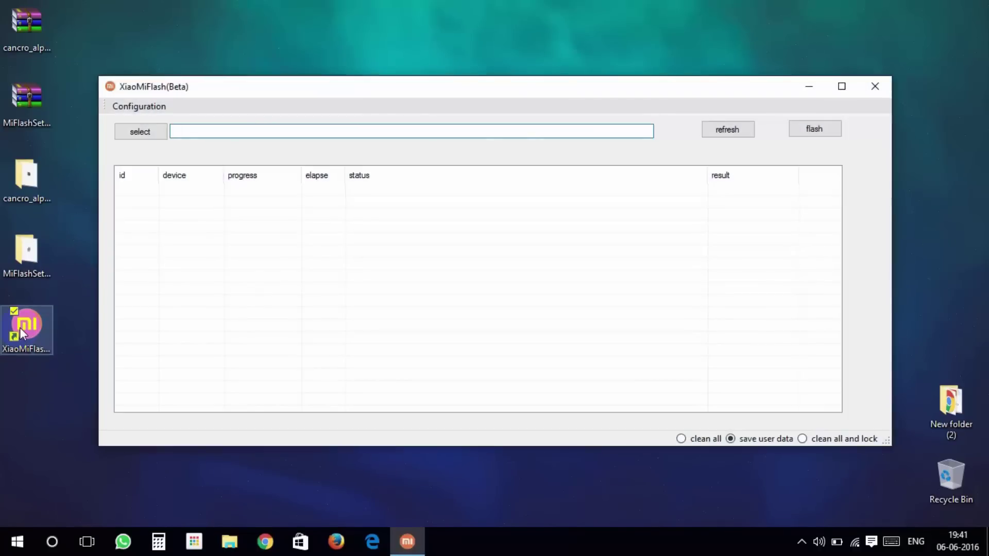
Step: Extract the inner ROM archive and open the cancro_alpha_images_6.6.1_20160516.0000.22_6.0_cn folder
{"action": "left_click", "coordinate": [33, 175]}
{"action": "double_click", "coordinate": [33, 175]}
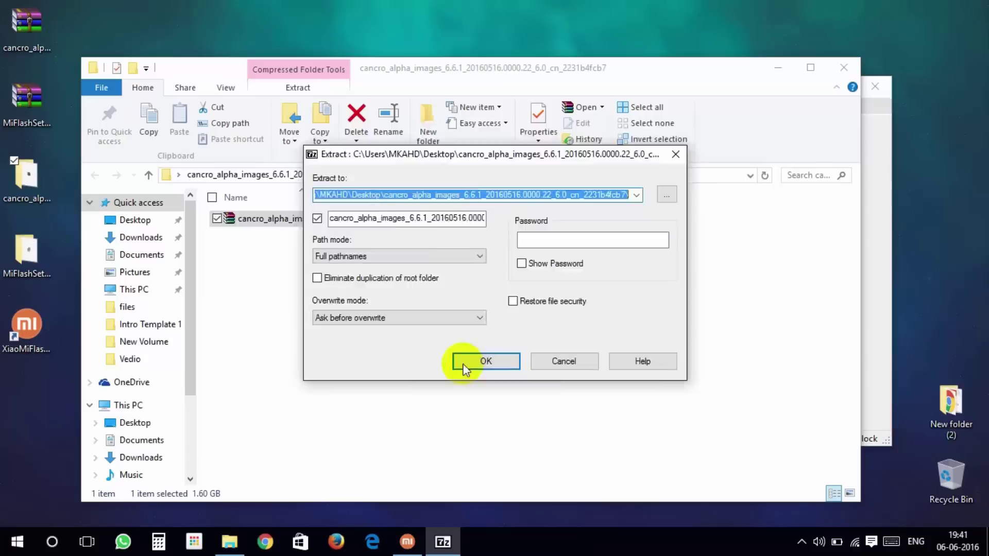
{"action": "left_click", "coordinate": [454, 360]}
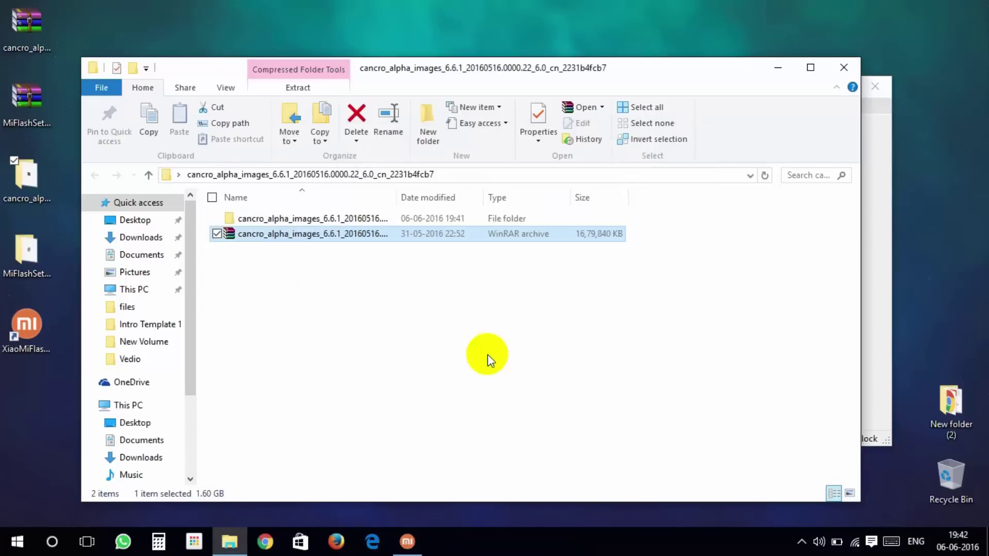
{"action": "double_click", "coordinate": [466, 219]}
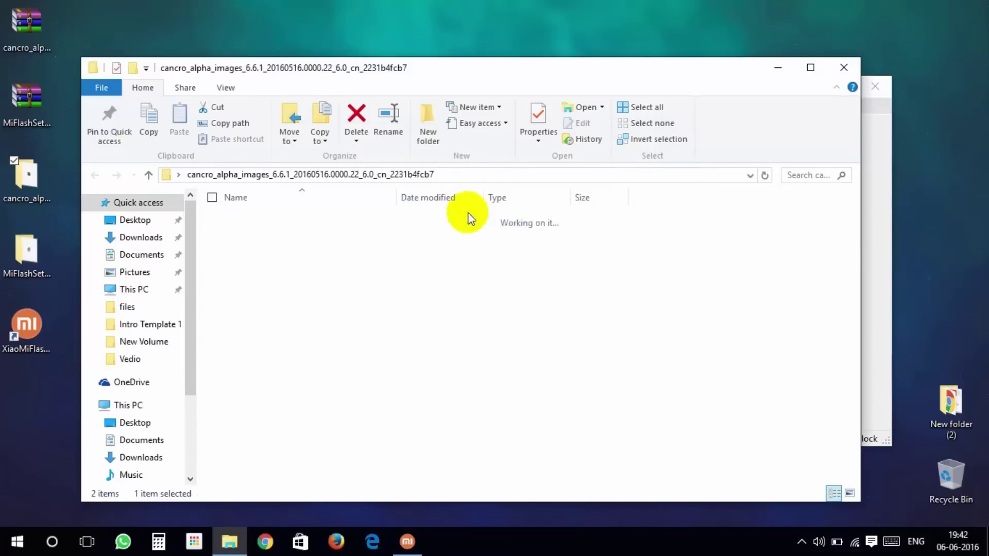
{"action": "double_click", "coordinate": [460, 219]}
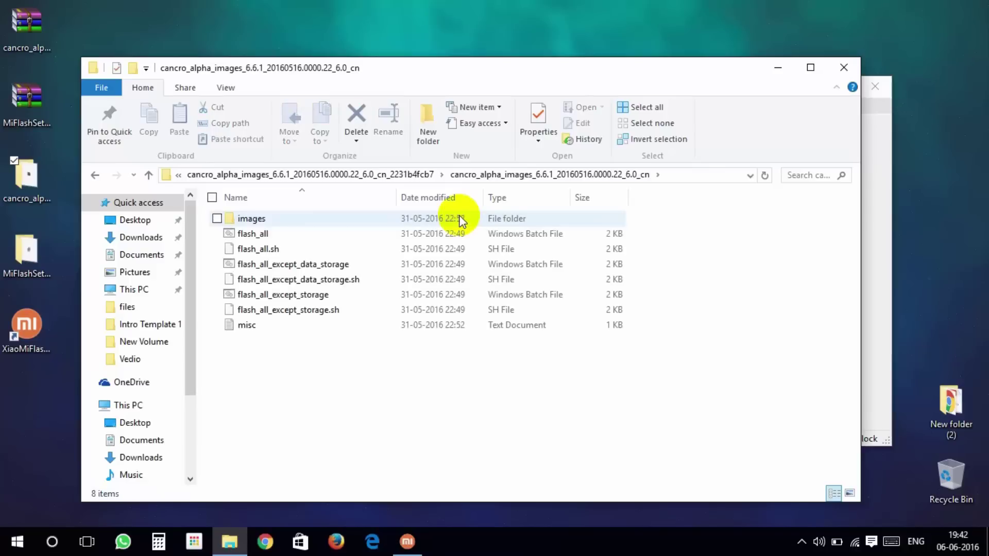
Step: Copy the full path of the folder holding the images and flash_all scripts
{"action": "left_click", "coordinate": [438, 264]}
{"action": "left_click", "coordinate": [679, 176]}
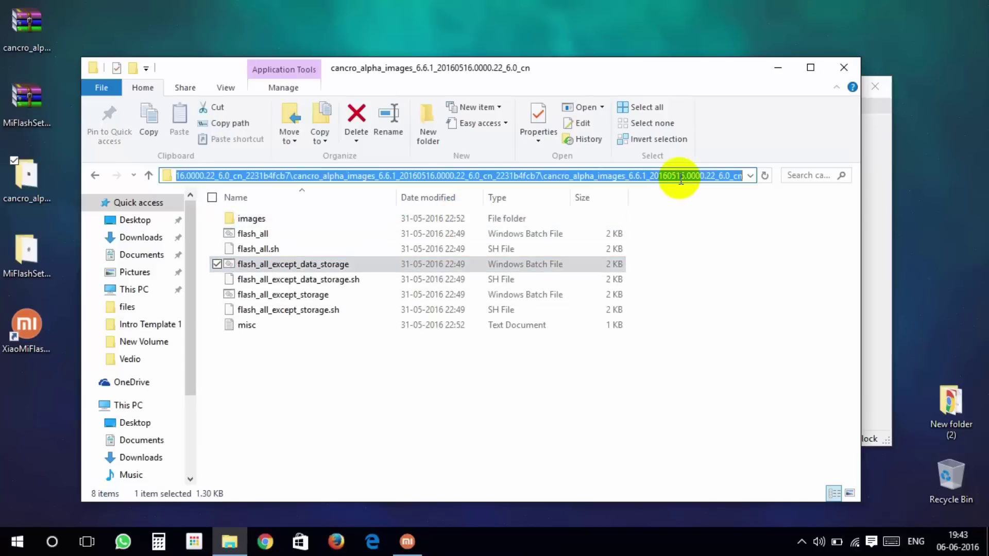
{"action": "right_click", "coordinate": [680, 176]}
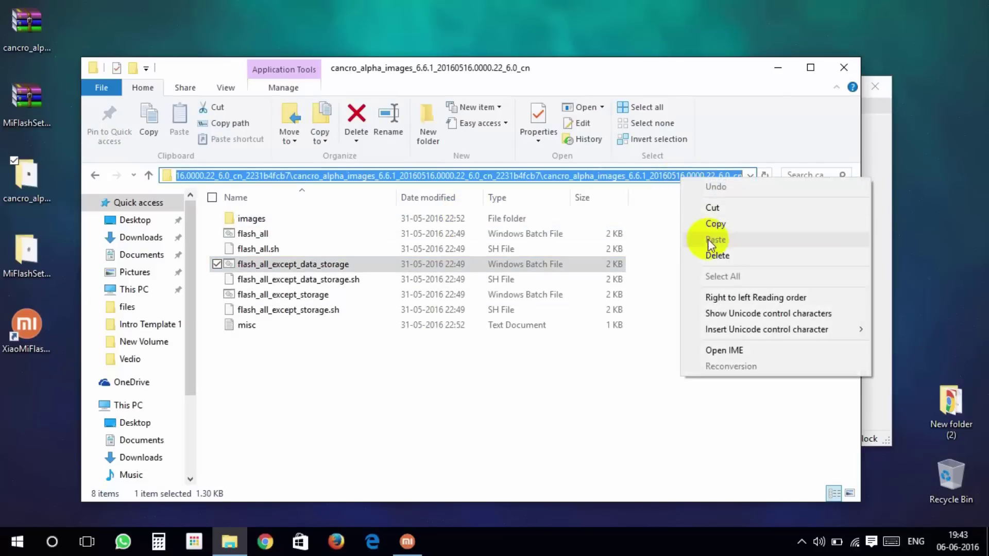
{"action": "left_click", "coordinate": [716, 223]}
Step: Paste the cancro_alpha_images_6.6.1_20160516.0000.22_6.0_cn folder path into XiaoMiFlash's ROM folder field
{"action": "left_click", "coordinate": [778, 67]}
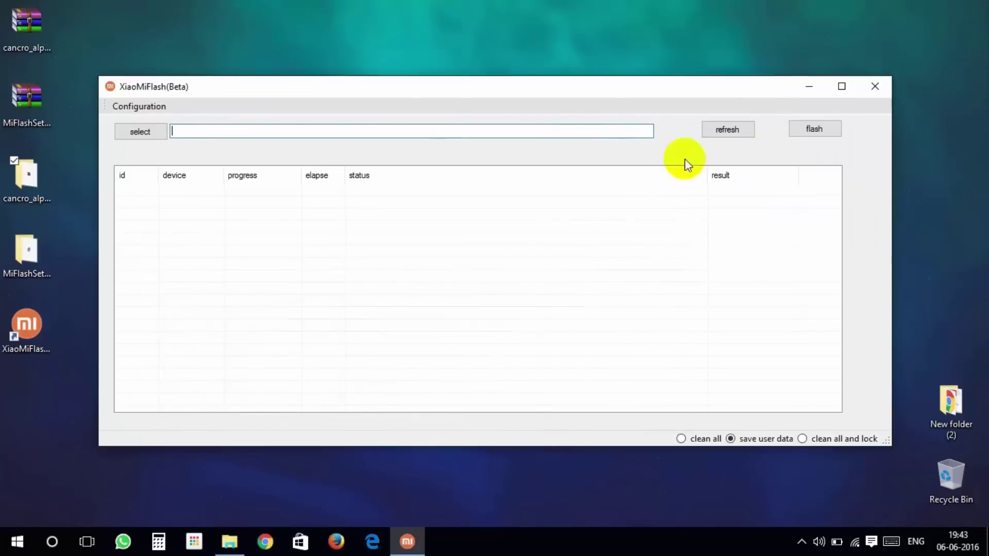
{"action": "right_click", "coordinate": [572, 132]}
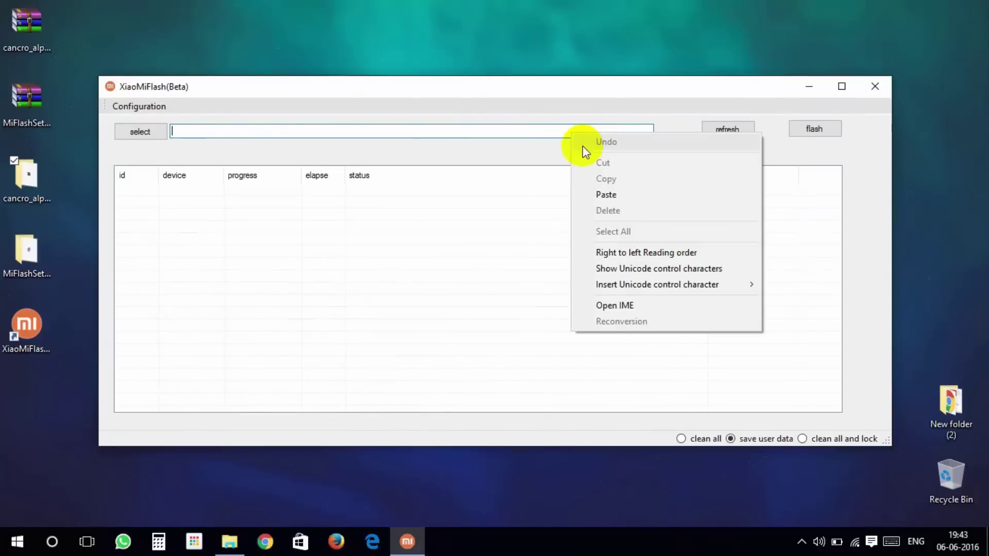
{"action": "left_click", "coordinate": [606, 197]}
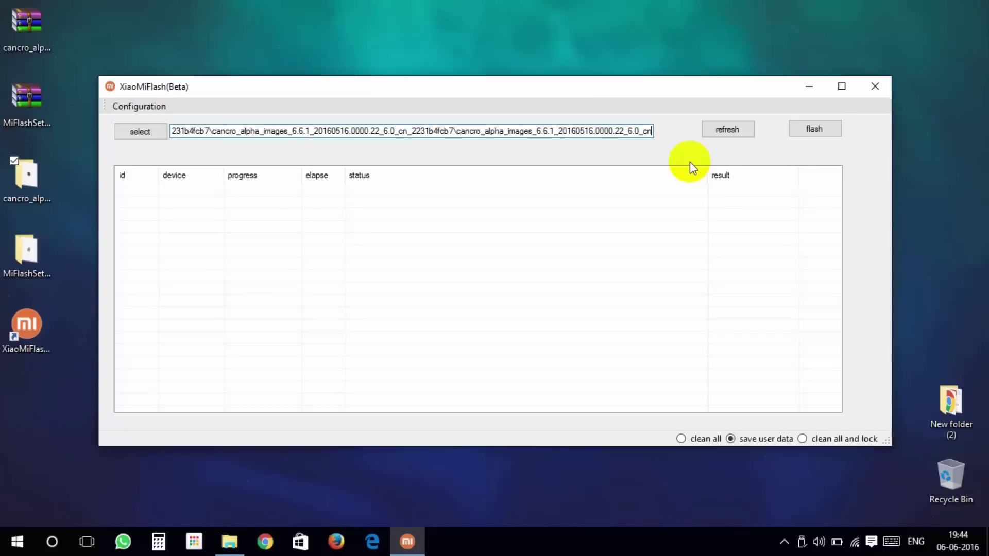
Step: Refresh to list the connected phone, then start flashing the ROM onto it
{"action": "left_click", "coordinate": [724, 129]}
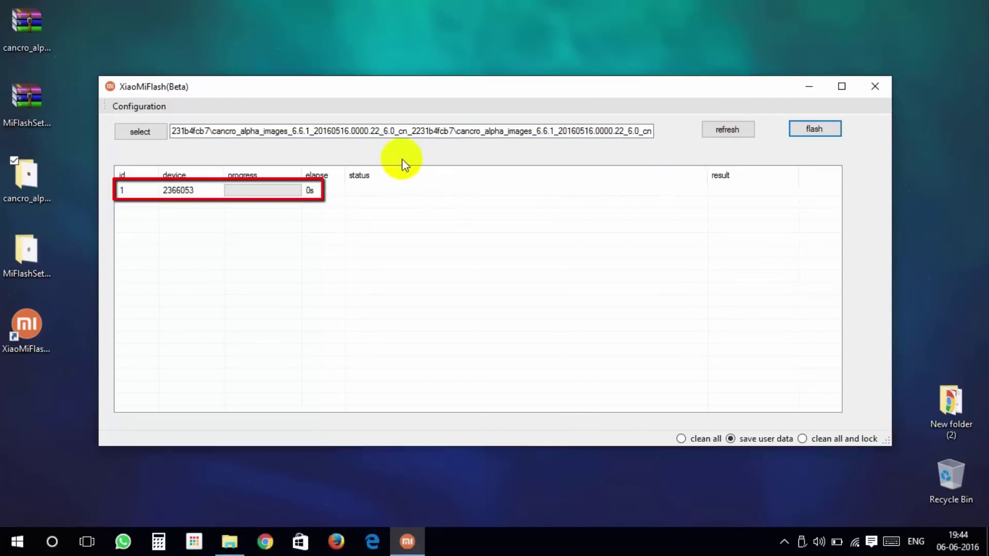
{"action": "left_click", "coordinate": [815, 129]}
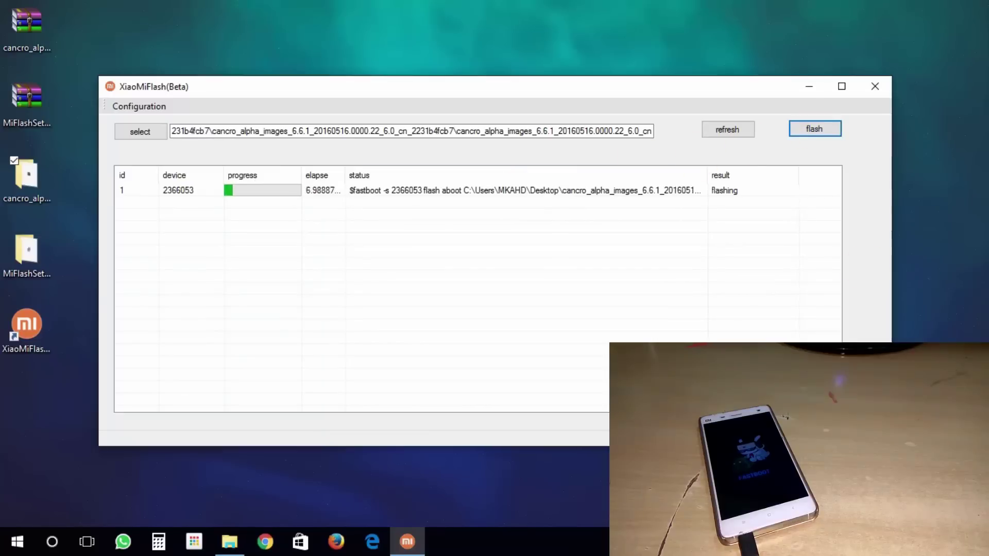